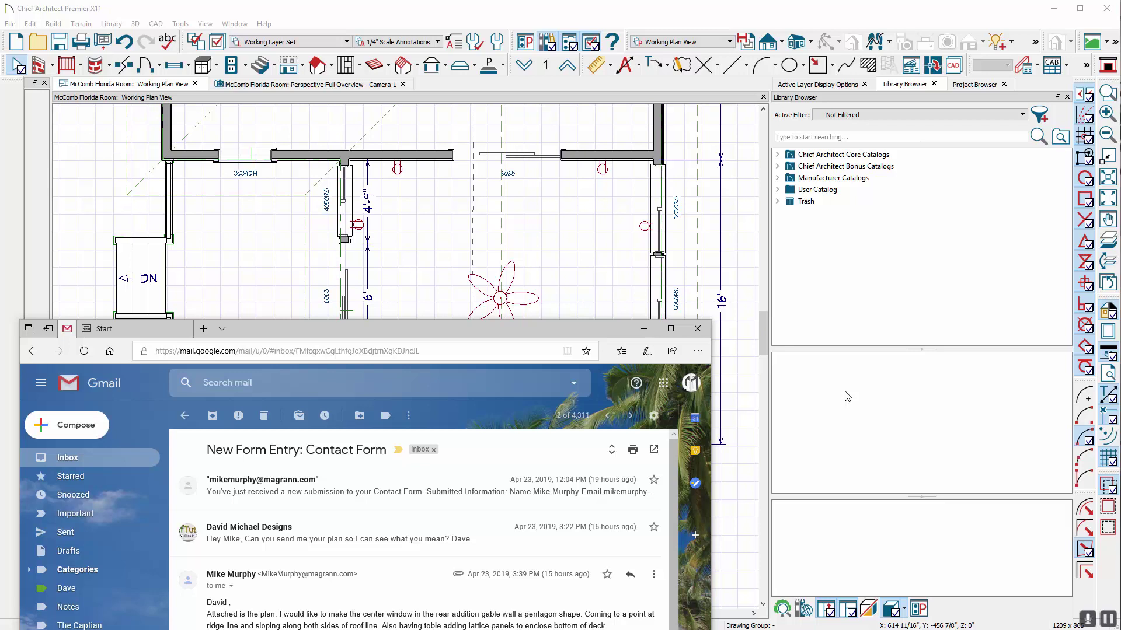
Switch to the Perspective Full Overview camera and orbit in close on the sunroom's rear gable end
{"action": "left_click", "coordinate": [419, 280]}
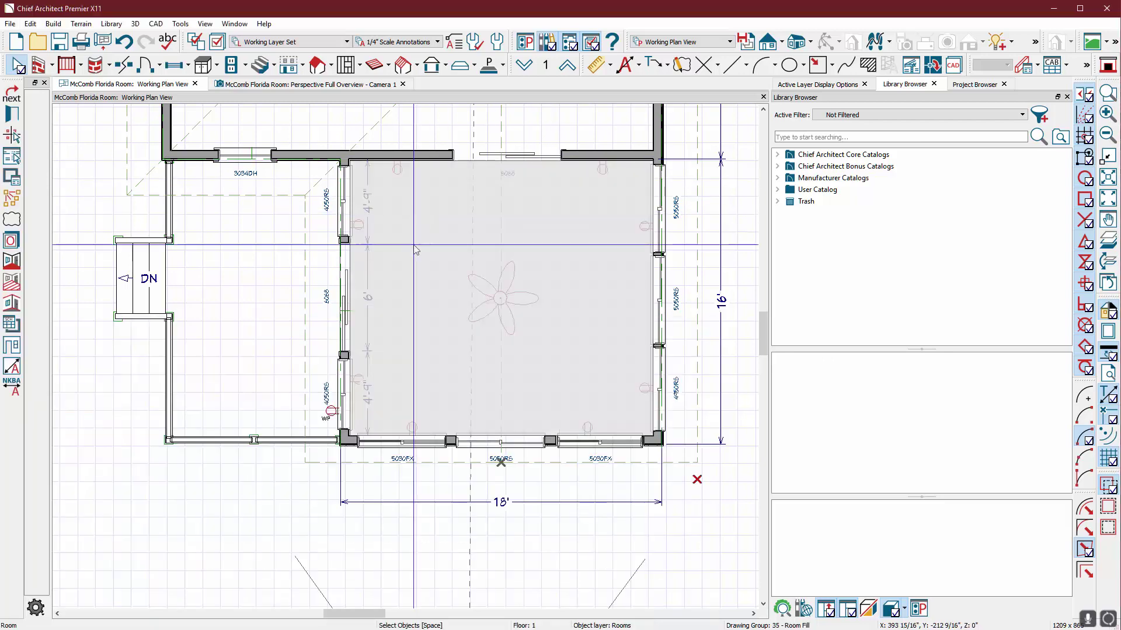
{"action": "left_click", "coordinate": [325, 84]}
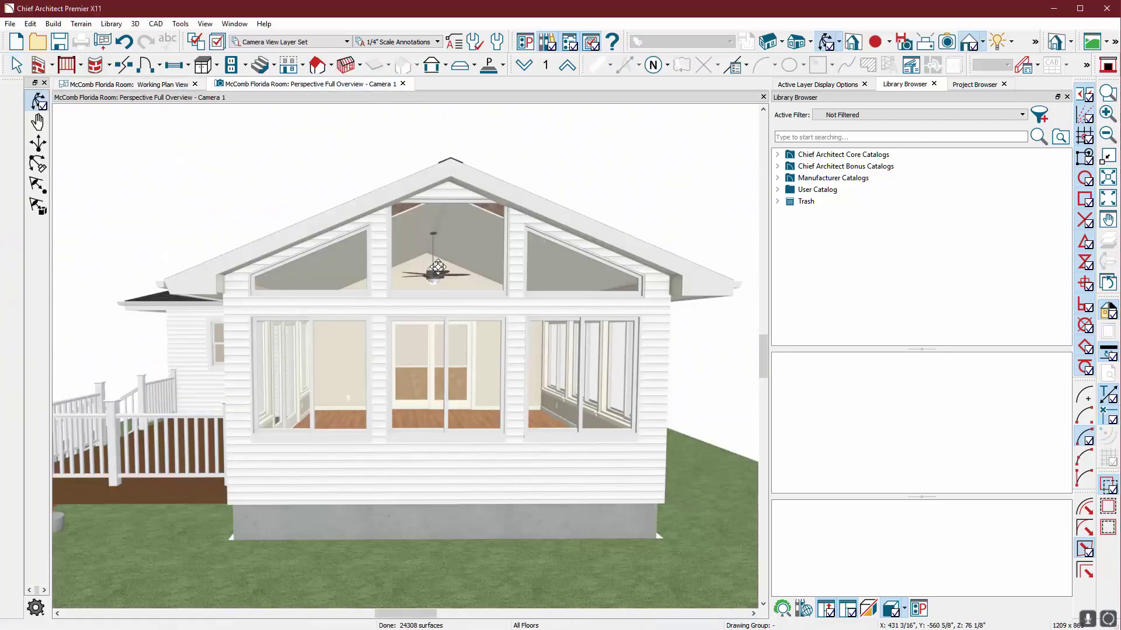
{"action": "left_click_drag", "start_coordinate": [432, 266], "coordinate": [402, 227]}
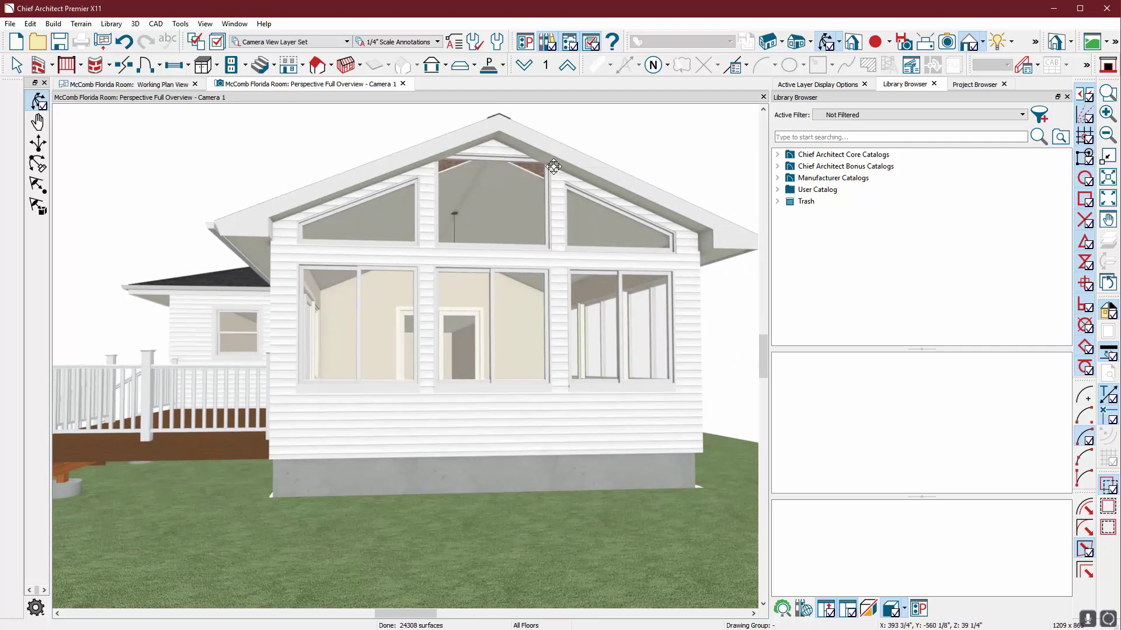
{"action": "key", "text": "space"}
{"action": "left_click", "coordinate": [388, 226]}
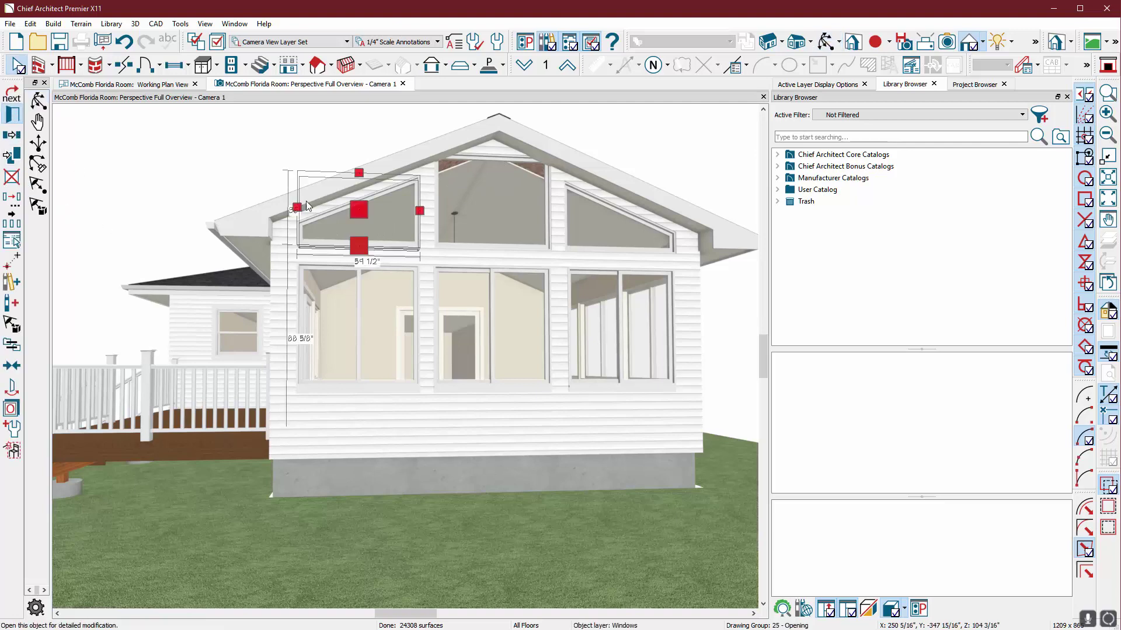
{"action": "double_click", "coordinate": [311, 204]}
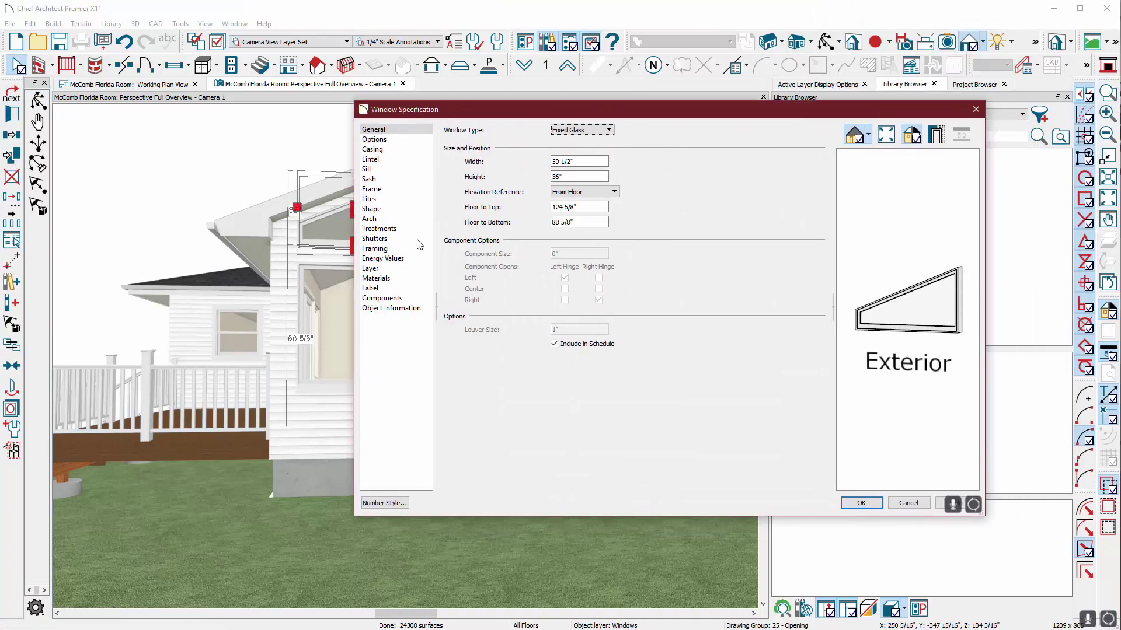
{"action": "left_click", "coordinate": [382, 211]}
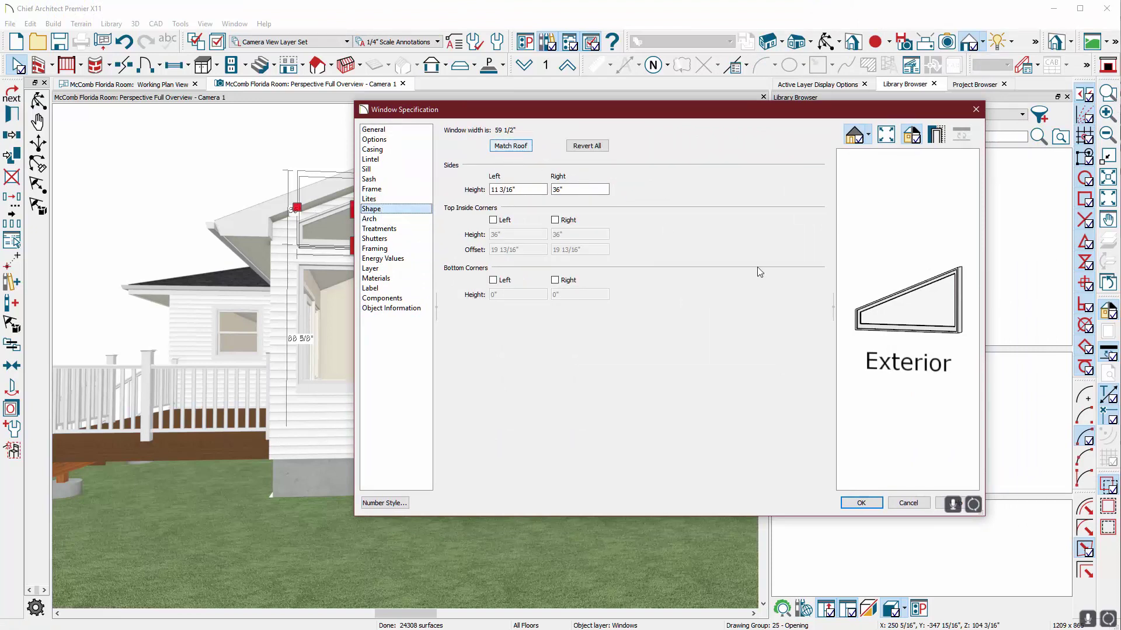
{"action": "left_click", "coordinate": [509, 150]}
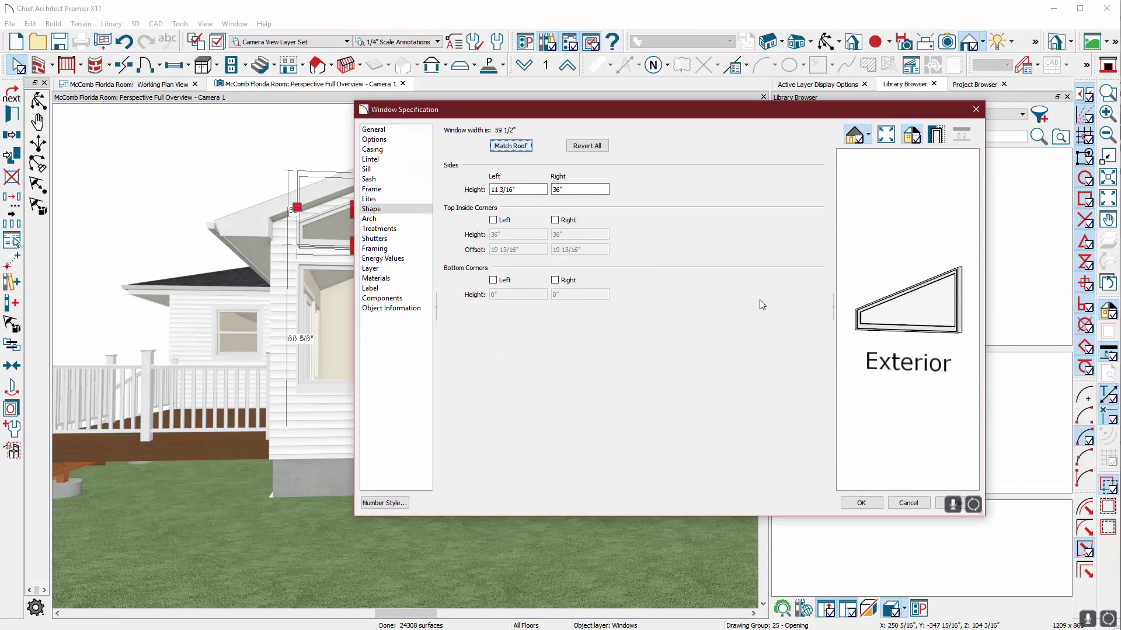
{"action": "left_click", "coordinate": [865, 502]}
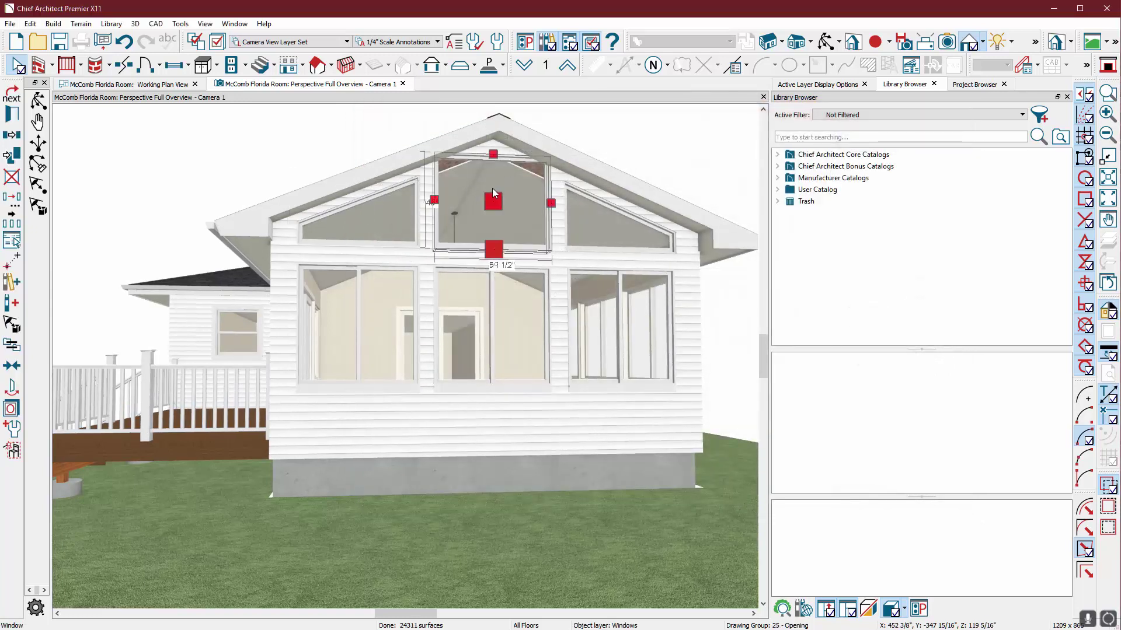
In the centre gable window's Shape settings, enable both left and right top inside corners
{"action": "left_click", "coordinate": [17, 121]}
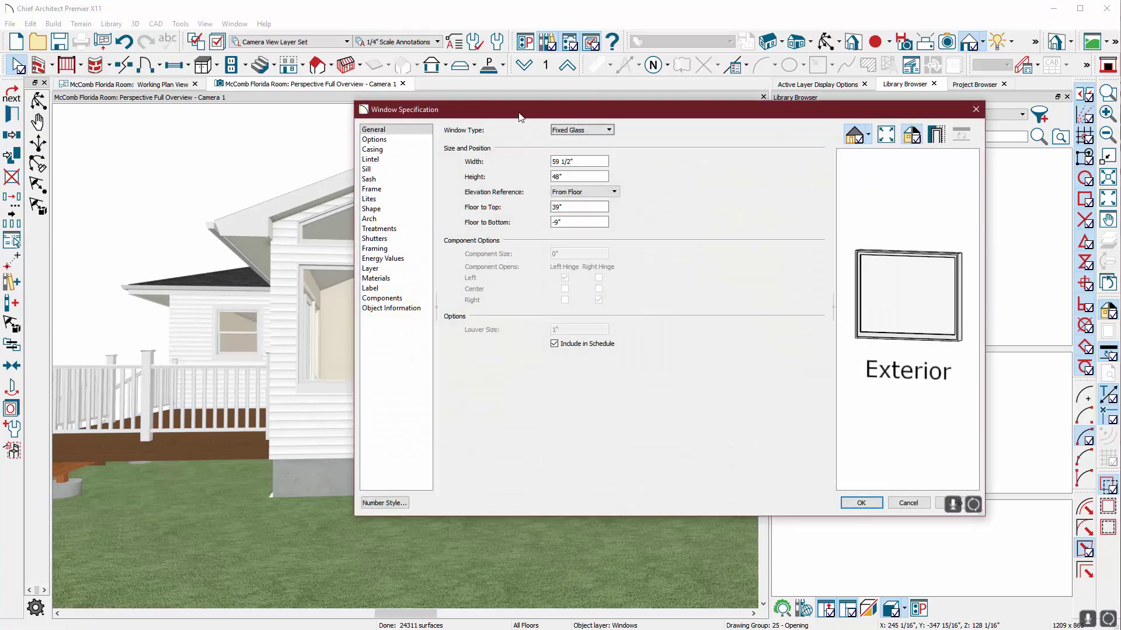
{"action": "left_click_drag", "start_coordinate": [519, 115], "coordinate": [504, 141]}
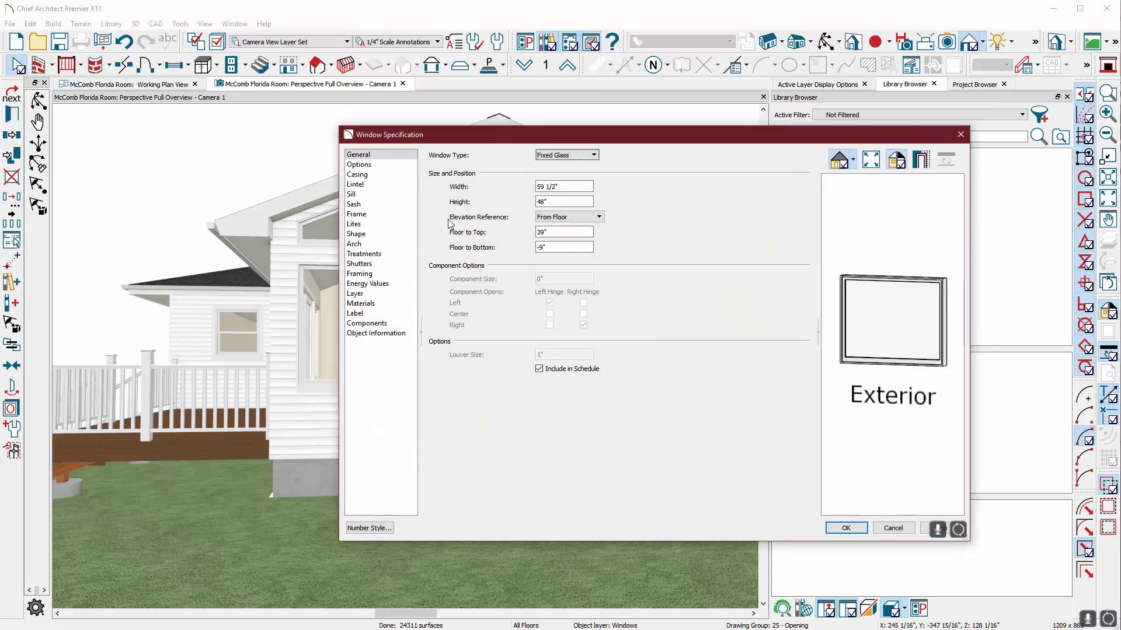
{"action": "left_click", "coordinate": [363, 235]}
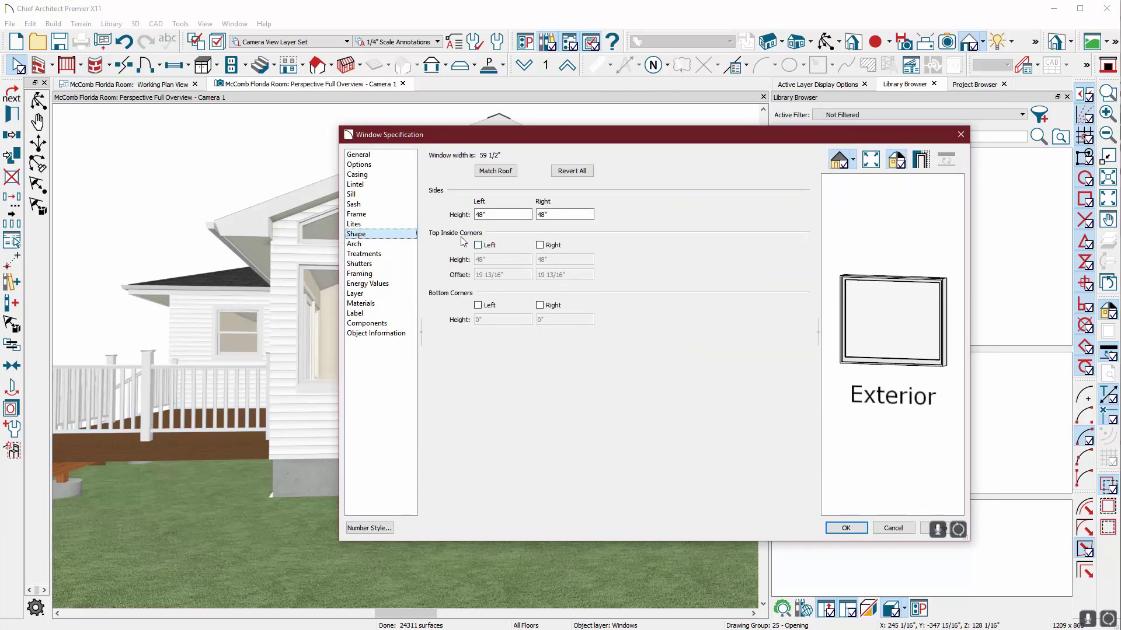
{"action": "left_click", "coordinate": [479, 246]}
{"action": "left_click", "coordinate": [540, 246]}
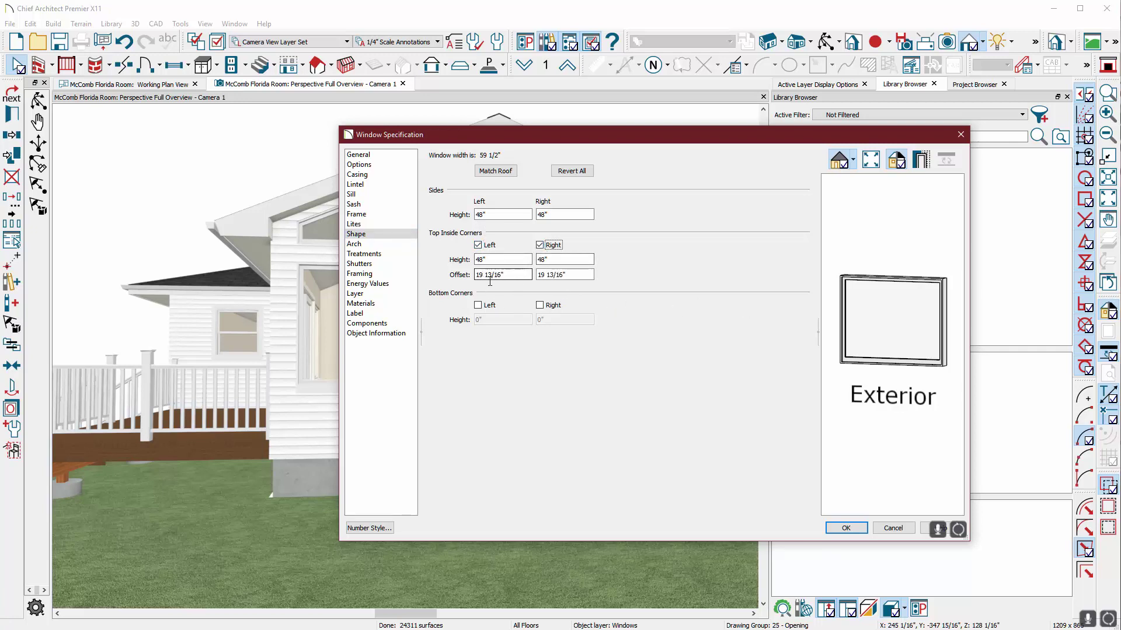
Set both top inside corner offsets to 24" and heights to 36"
{"action": "left_click_drag", "start_coordinate": [514, 274], "coordinate": [475, 274]}
{"action": "type", "text": "24"}
{"action": "key", "text": "Tab"}
{"action": "type", "text": "24"}
{"action": "key", "text": "Tab"}
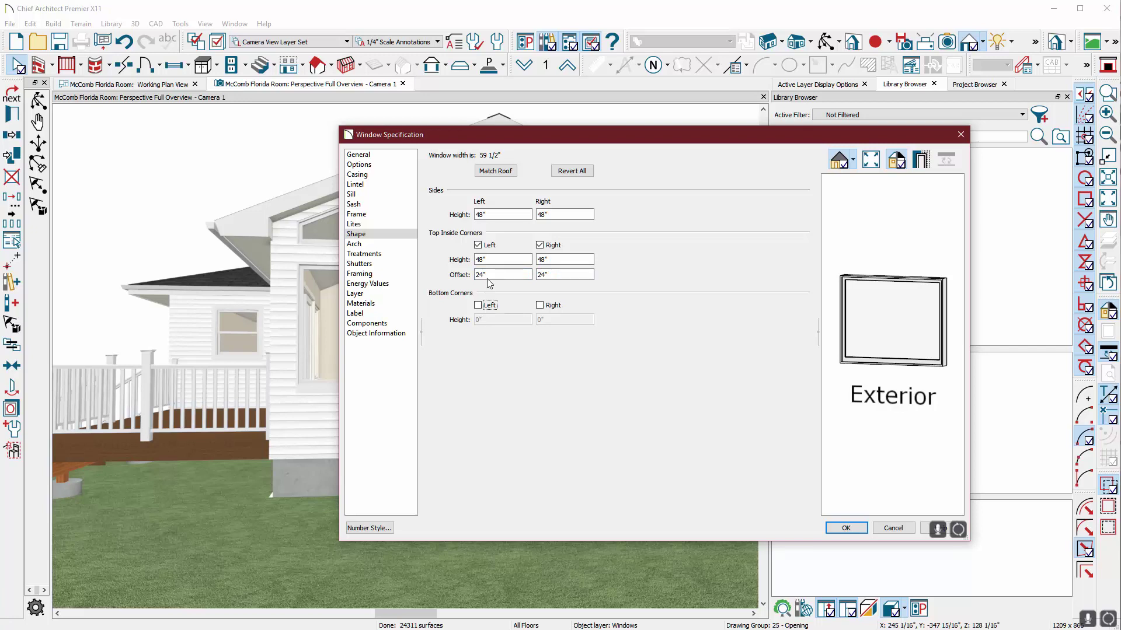
{"action": "double_click", "coordinate": [489, 259]}
{"action": "type", "text": "36"}
{"action": "key", "text": "Tab"}
{"action": "type", "text": "36"}
{"action": "key", "text": "Tab"}
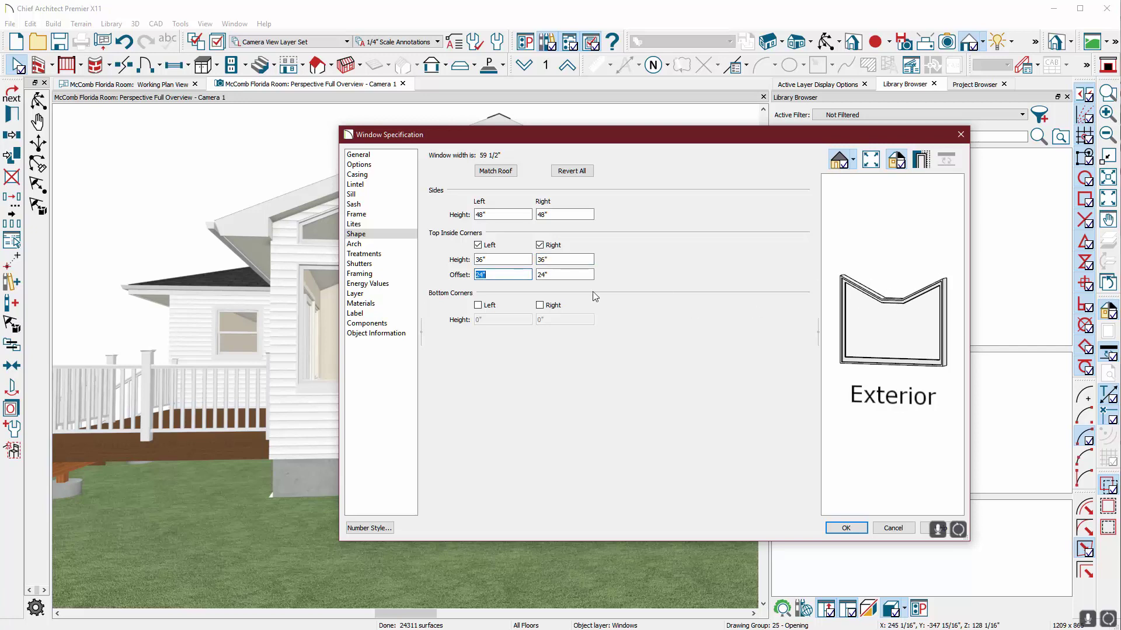
Try 50" corner heights and an 18" offset, which gets clamped to 34 1/2"
{"action": "left_click_drag", "start_coordinate": [496, 261], "coordinate": [459, 267]}
{"action": "type", "text": "50"}
{"action": "key", "text": "Tab"}
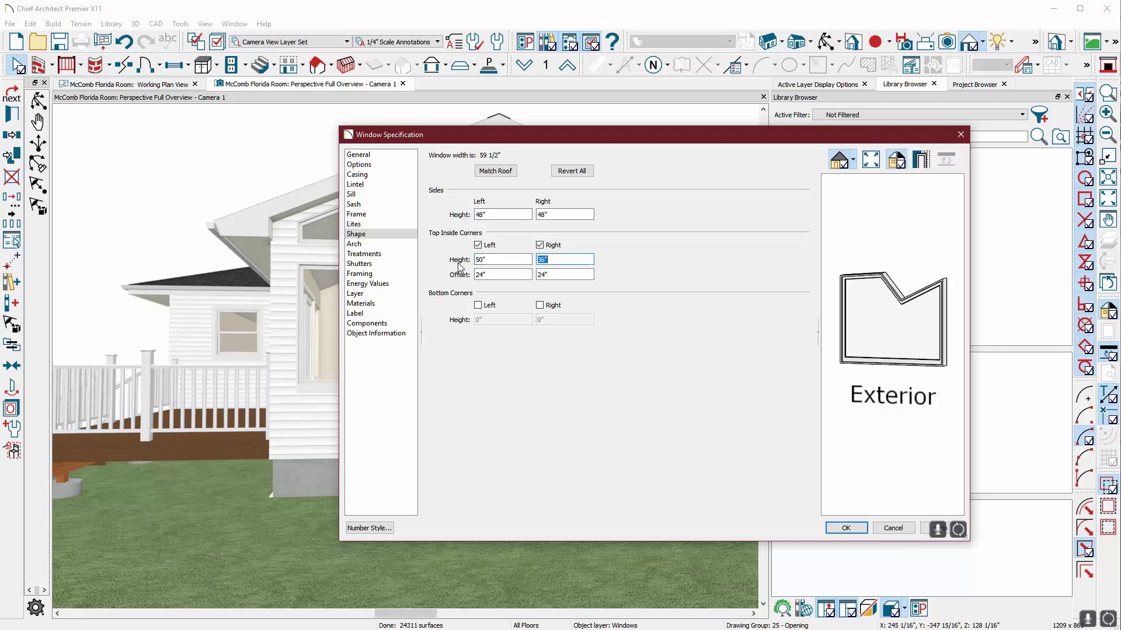
{"action": "key", "text": "Tab"}
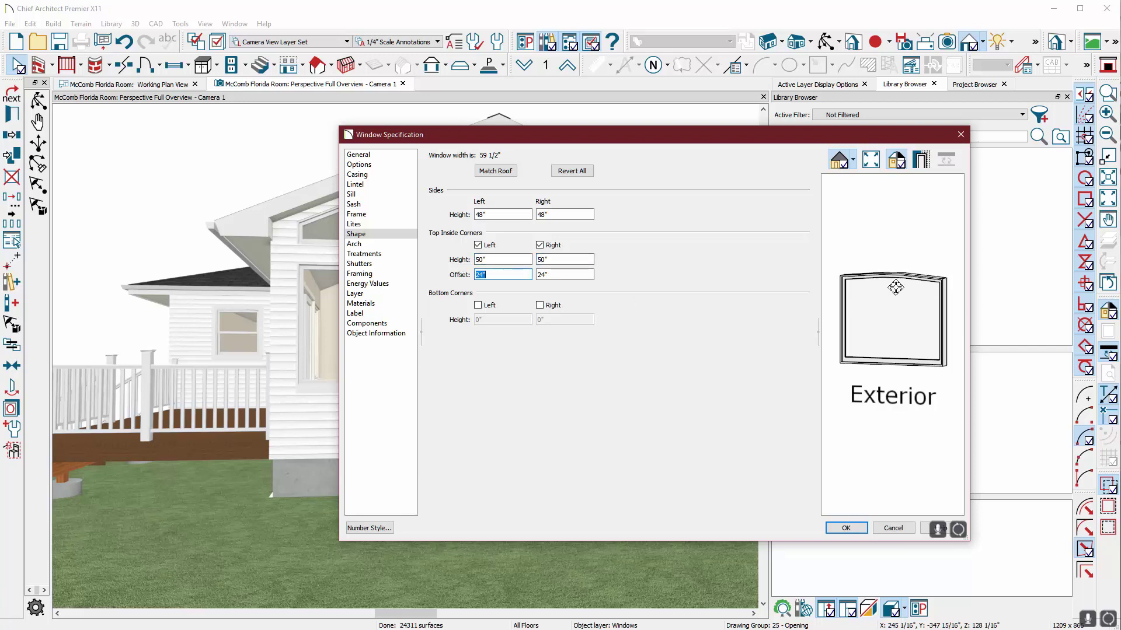
{"action": "type", "text": "18"}
{"action": "key", "text": "Tab"}
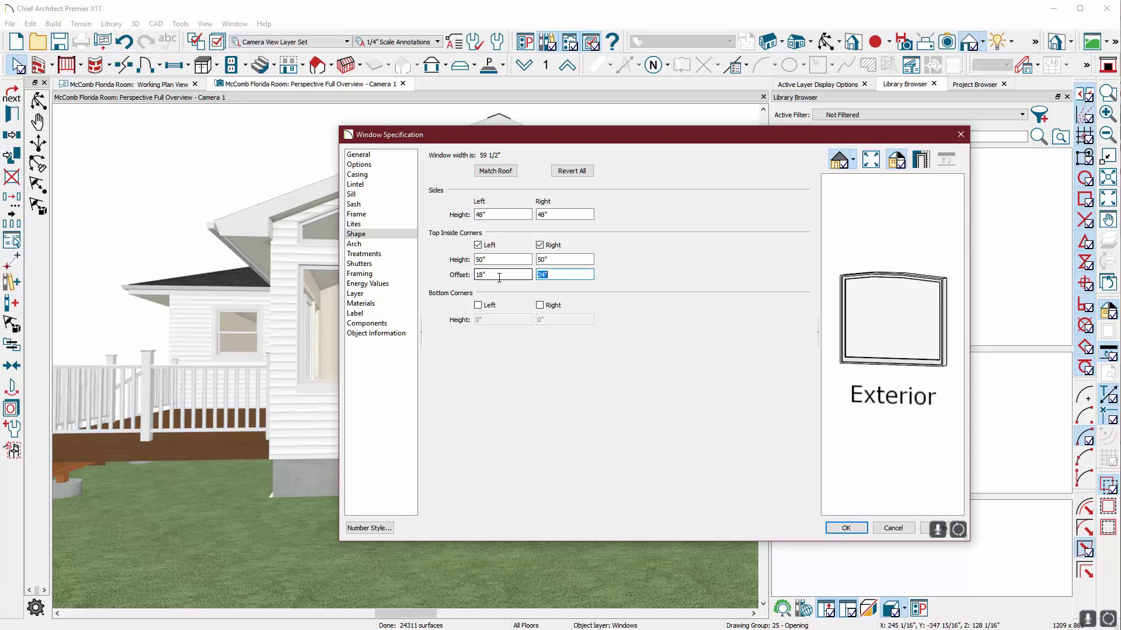
{"action": "key", "text": "shift+Tab"}
{"action": "key", "text": "Tab"}
{"action": "key", "text": "Tab"}
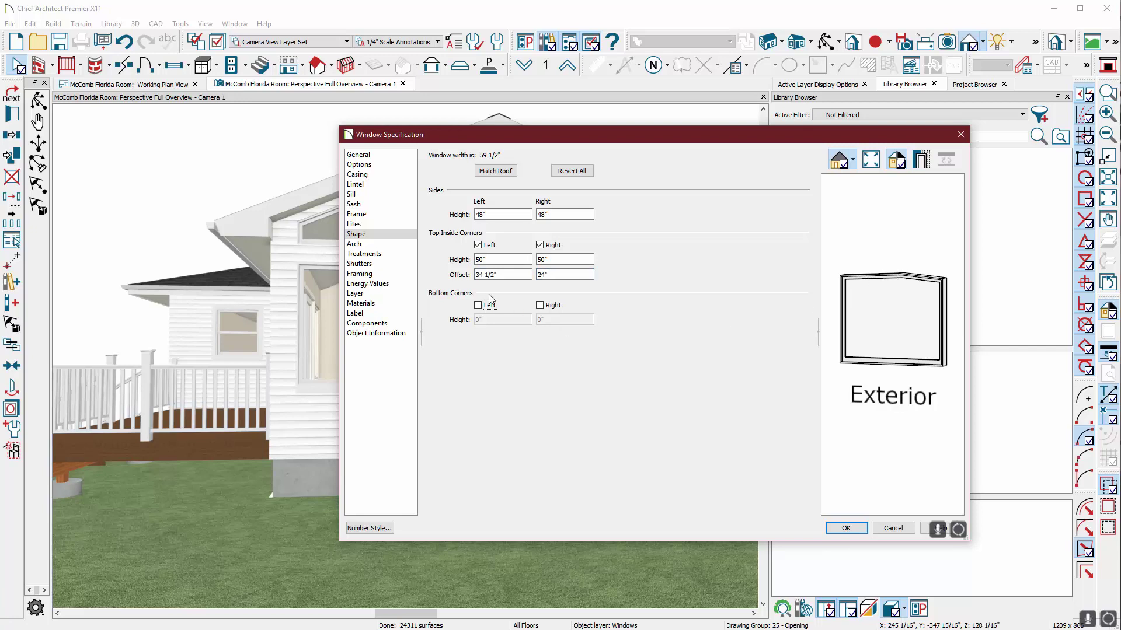
{"action": "key", "text": "shift+Tab"}
{"action": "key", "text": "shift+Tab"}
{"action": "key", "text": "shift+Tab"}
Set both top inside corner heights to 70" and offsets to 28" for a centred peak
{"action": "type", "text": "60"}
{"action": "key", "text": "Tab"}
{"action": "key", "text": "Tab"}
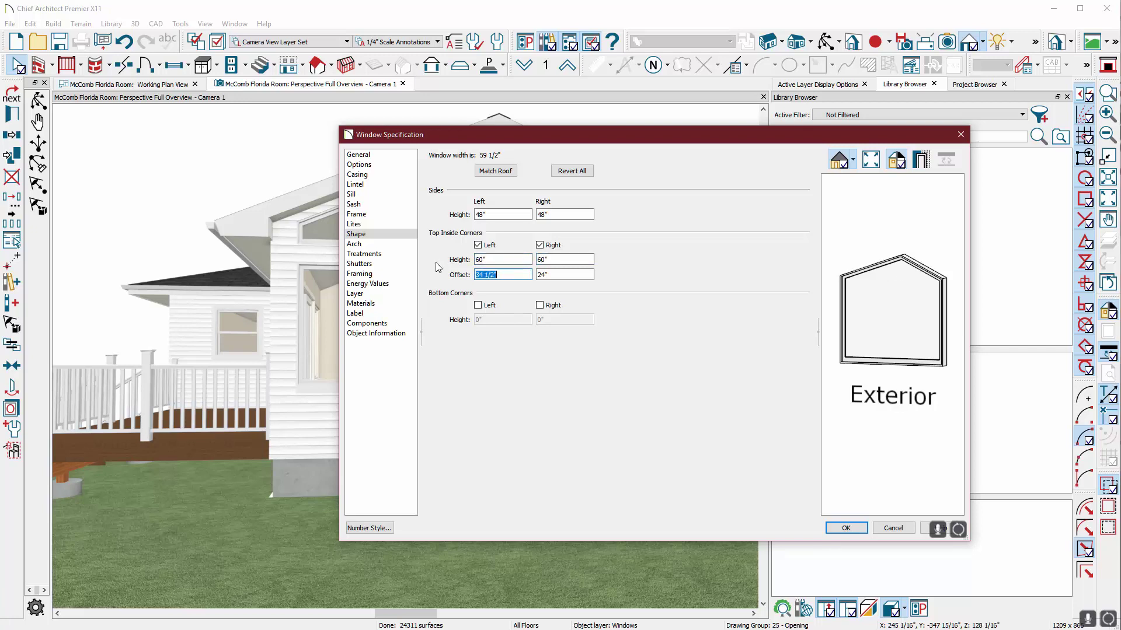
{"action": "key", "text": "shift+Tab"}
{"action": "type", "text": "70"}
{"action": "key", "text": "Tab"}
{"action": "type", "text": "70"}
{"action": "key", "text": "Tab"}
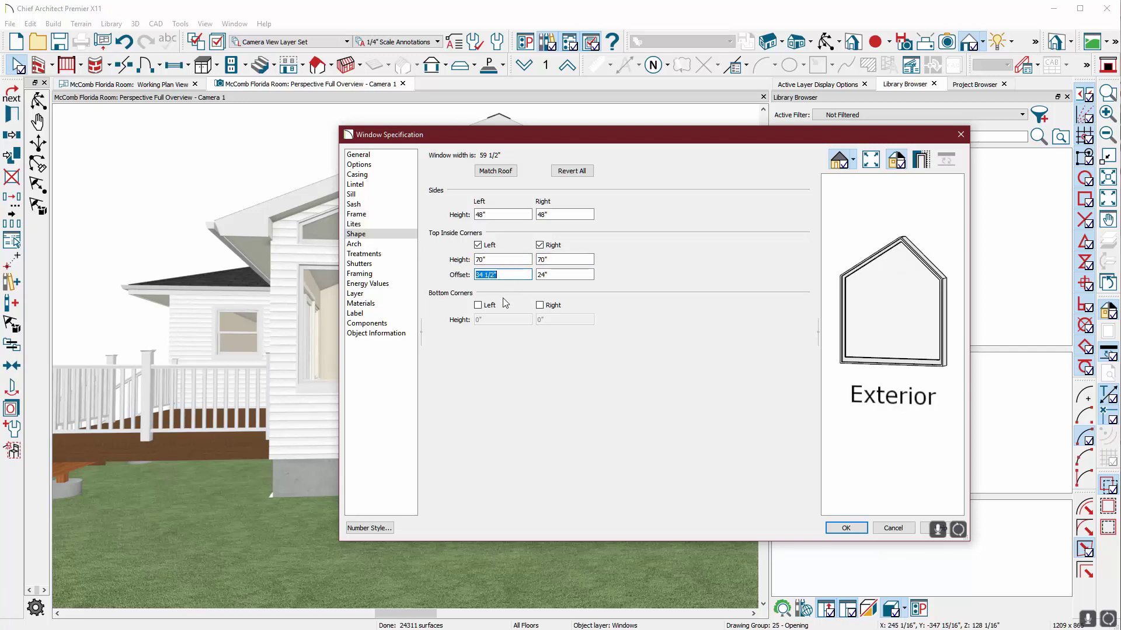
{"action": "type", "text": "28"}
{"action": "key", "text": "Tab"}
{"action": "type", "text": "28"}
{"action": "key", "text": "Tab"}
{"action": "scroll", "coordinate": [902, 239], "scroll_direction": "up", "scroll_amount": 3}
{"action": "scroll", "coordinate": [899, 248], "scroll_direction": "down", "scroll_amount": 3}
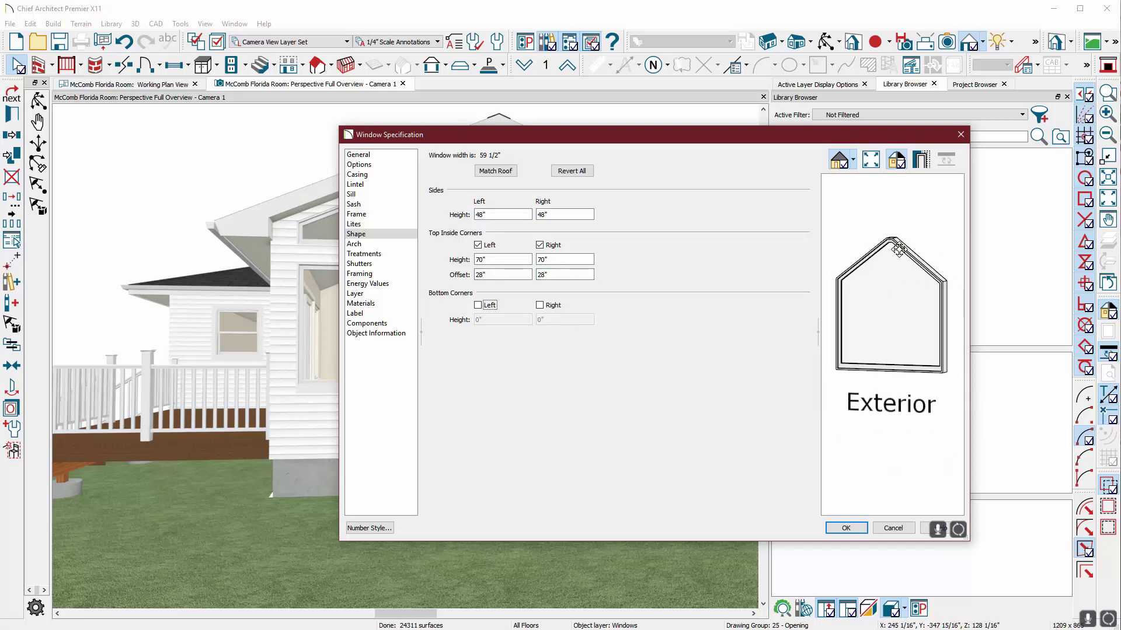
Apply the pentagon shape, drag the window's top lower, and reopen its Shape settings
{"action": "left_click", "coordinate": [846, 528]}
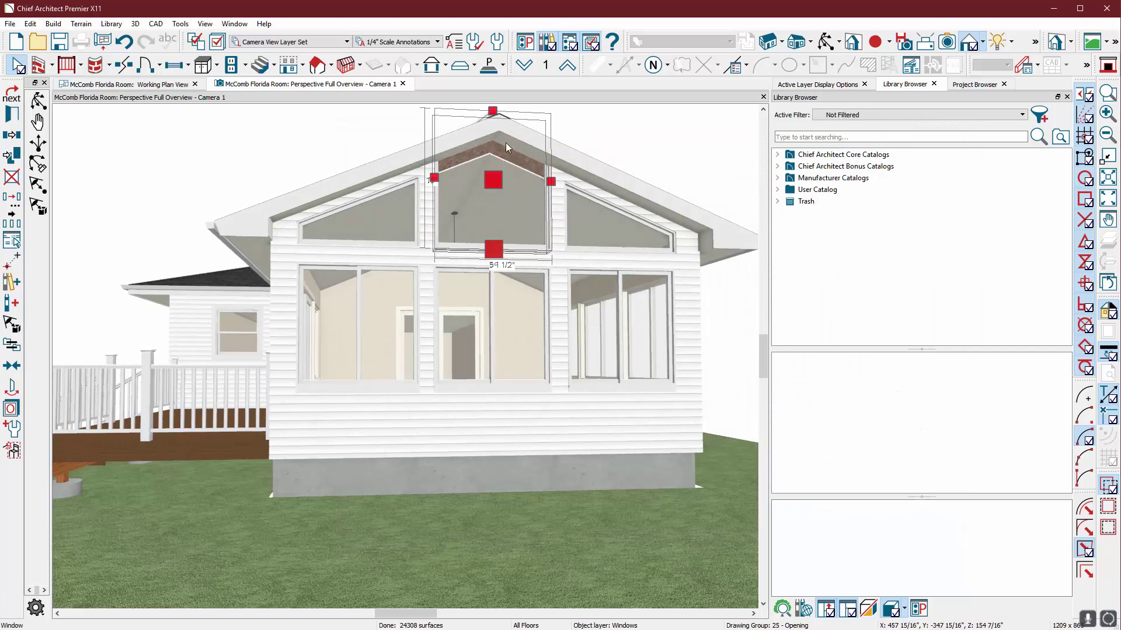
{"action": "left_click_drag", "start_coordinate": [494, 110], "coordinate": [493, 150]}
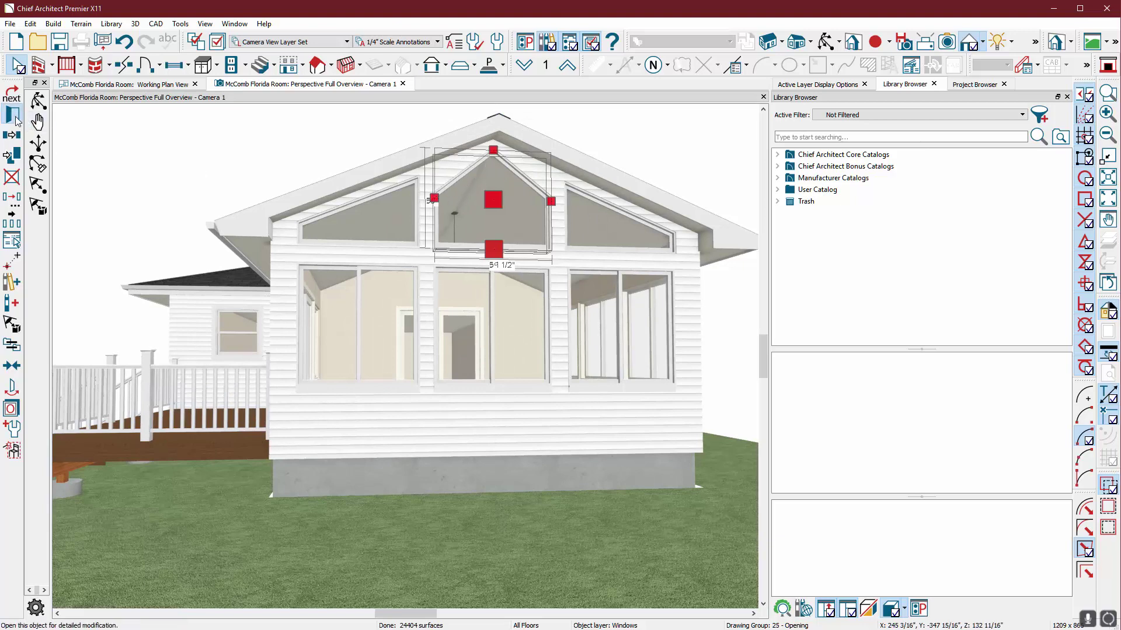
{"action": "key", "text": "ctrl+e"}
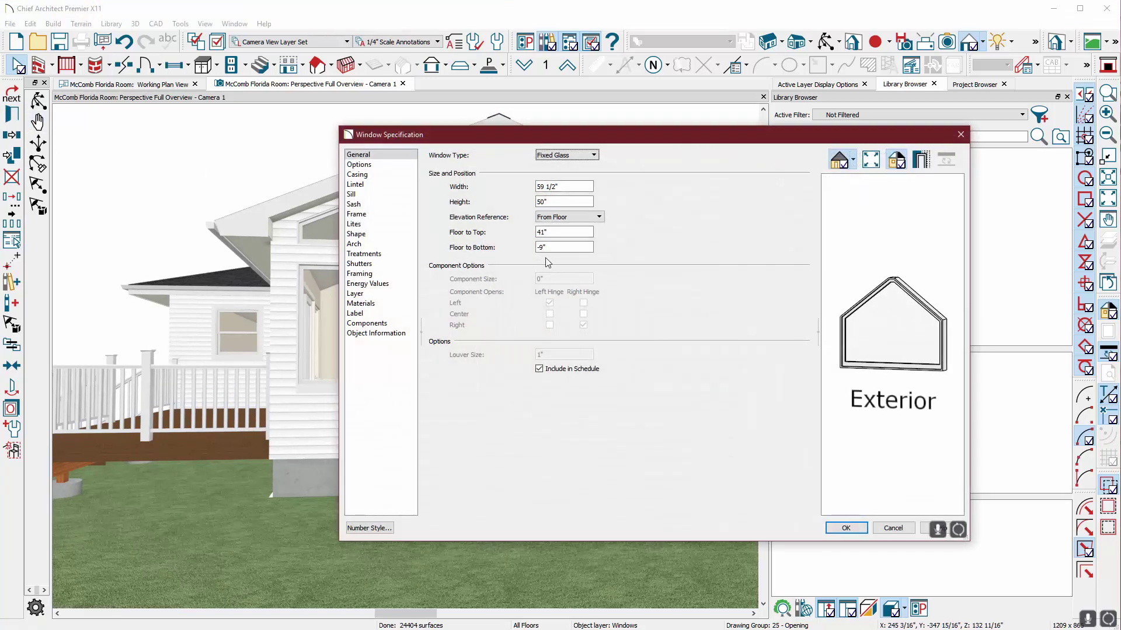
{"action": "left_click", "coordinate": [362, 235]}
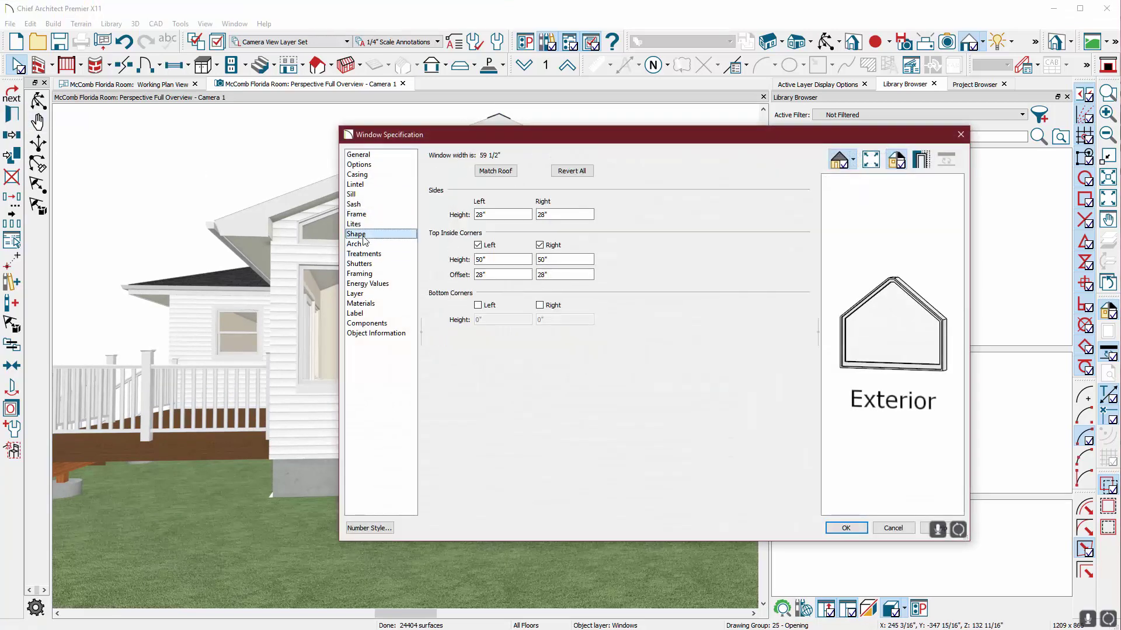
Set both top inside corner offsets to 28" and heights to 40"
{"action": "double_click", "coordinate": [496, 275]}
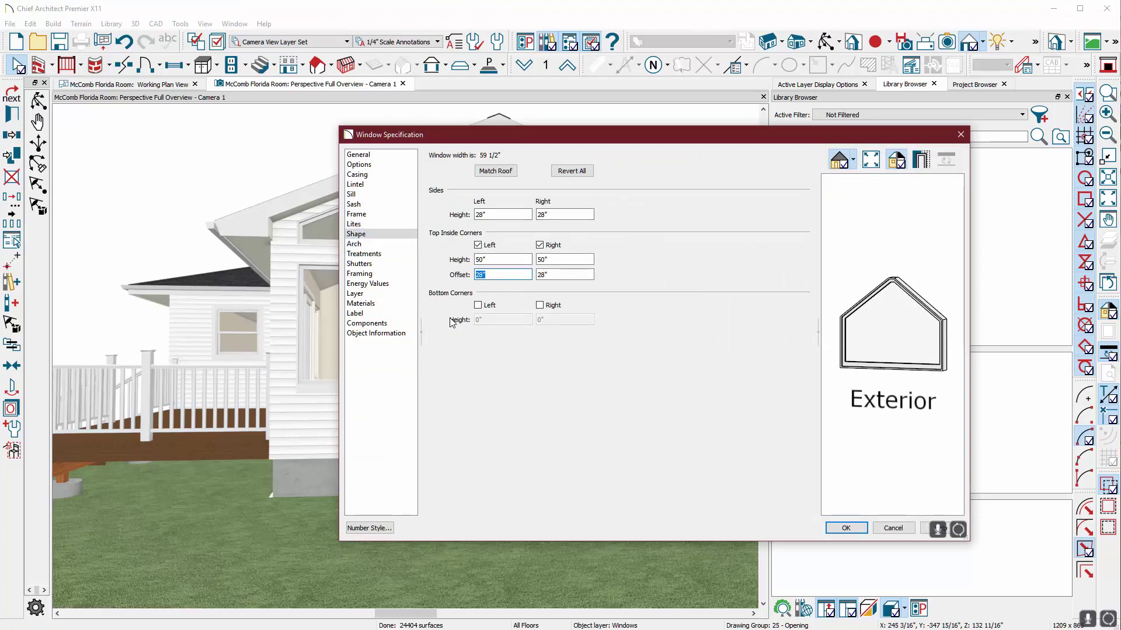
{"action": "key", "text": "Tab"}
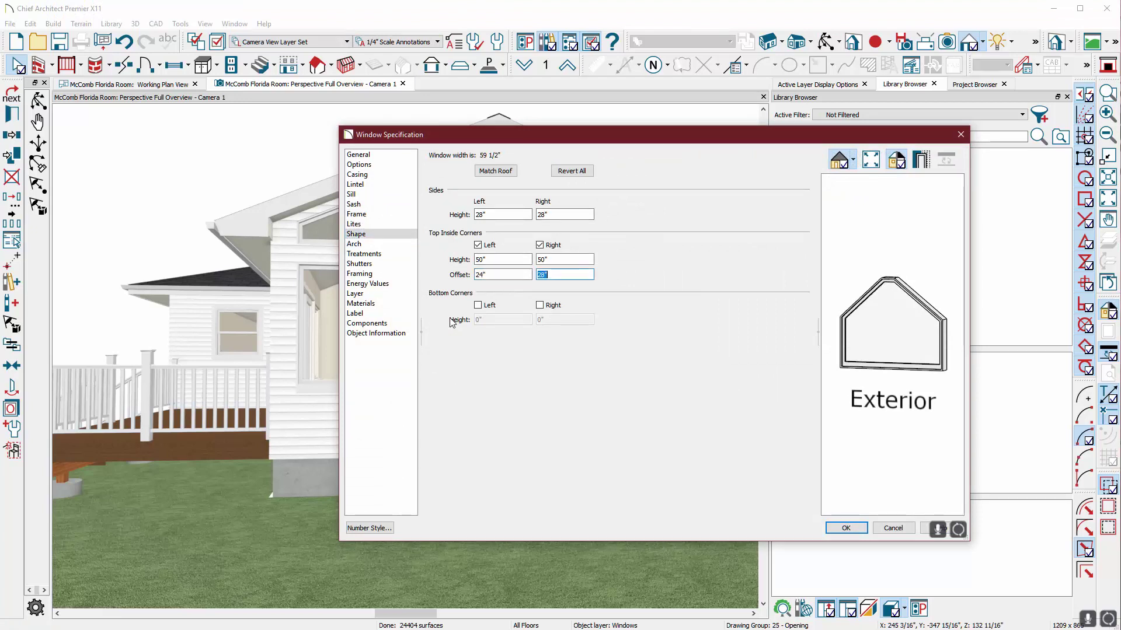
{"action": "key", "text": "Tab"}
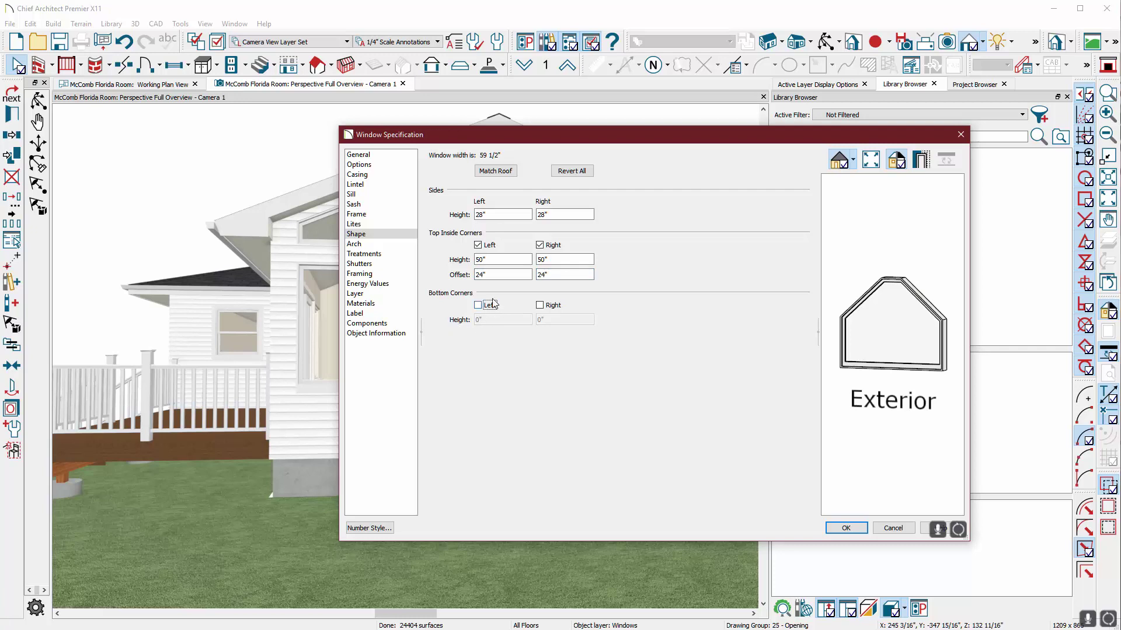
{"action": "double_click", "coordinate": [480, 275]}
{"action": "type", "text": "28"}
{"action": "key", "text": "Tab"}
{"action": "type", "text": "28"}
{"action": "key", "text": "Tab"}
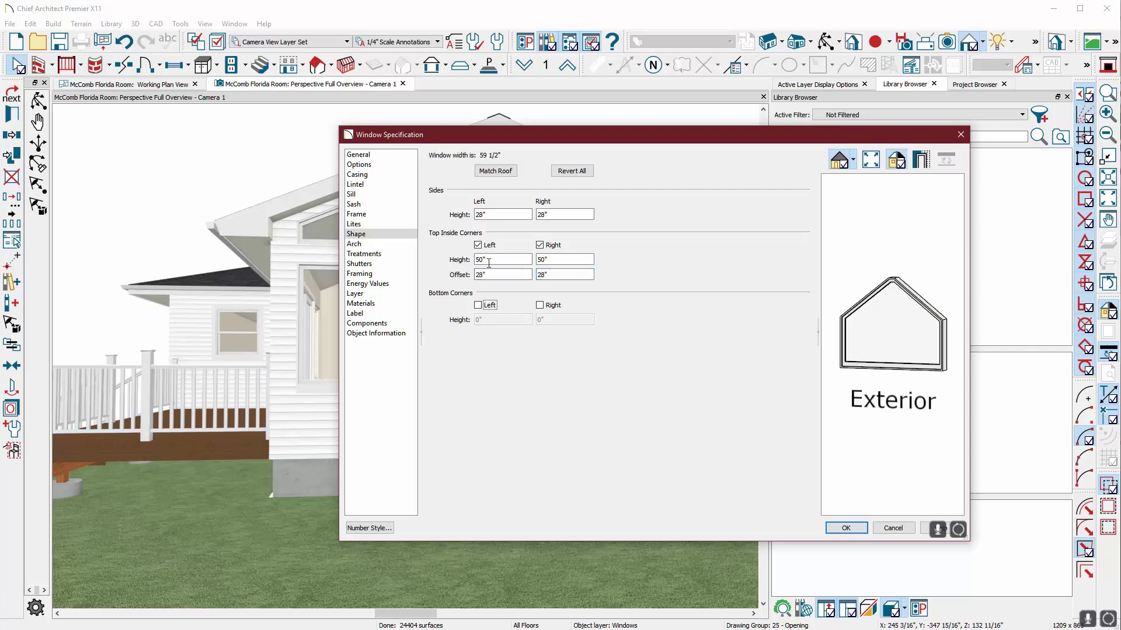
{"action": "double_click", "coordinate": [488, 260]}
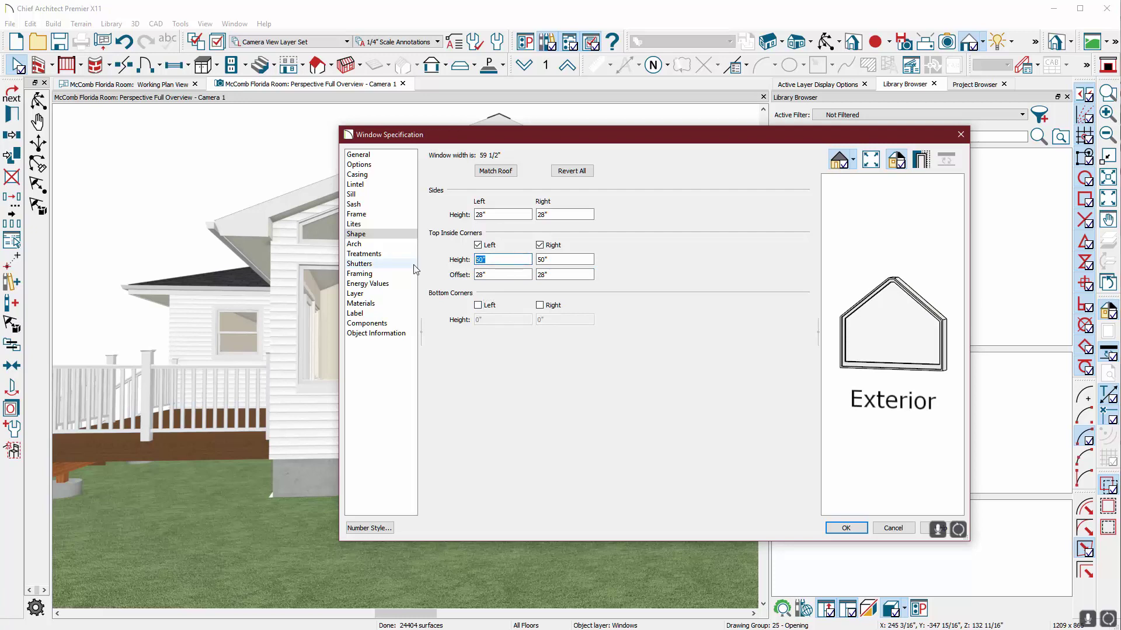
{"action": "type", "text": "40"}
{"action": "key", "text": "Tab"}
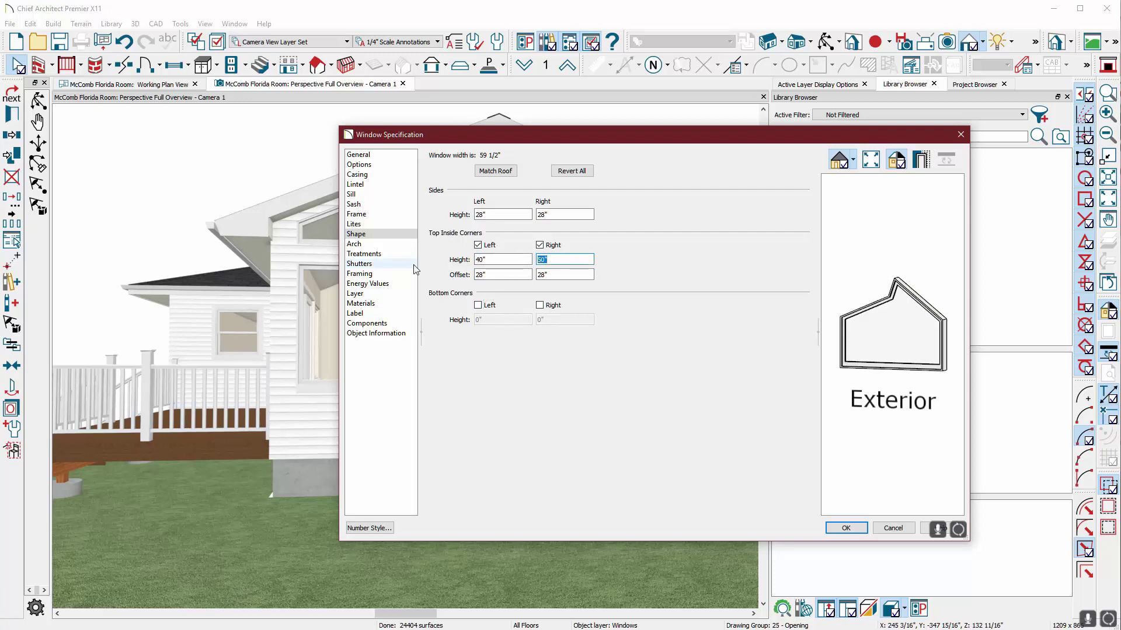
{"action": "type", "text": "40"}
{"action": "key", "text": "Tab"}
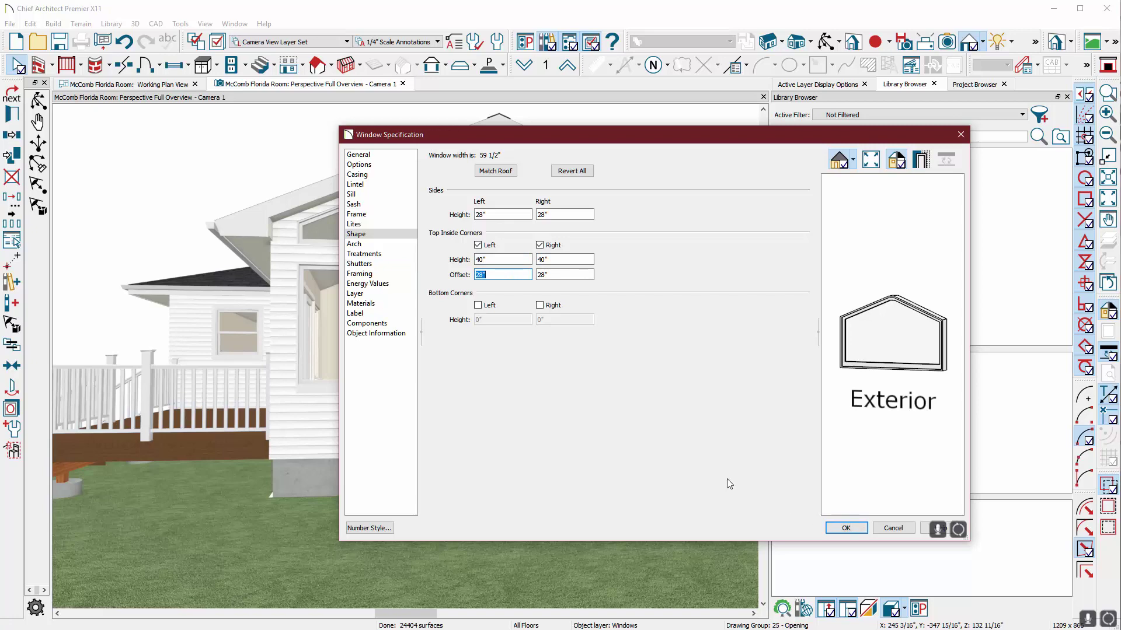
Apply the shape, raise the window's top slightly, and reopen its Shape settings
{"action": "left_click", "coordinate": [846, 528]}
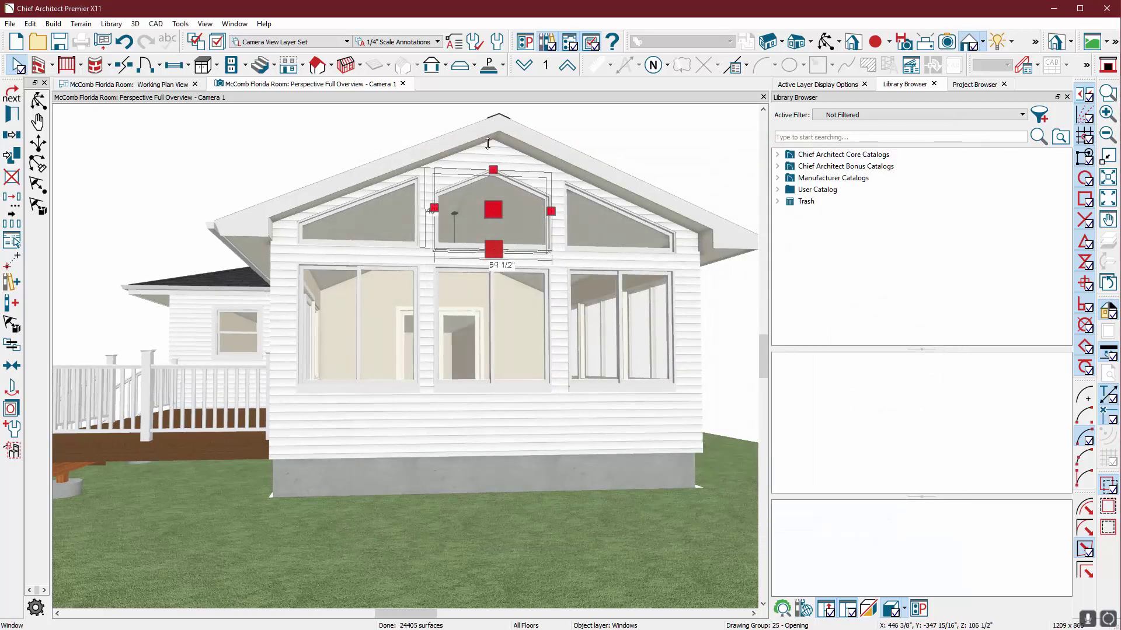
{"action": "scroll", "coordinate": [495, 124], "scroll_direction": "up", "scroll_amount": 4}
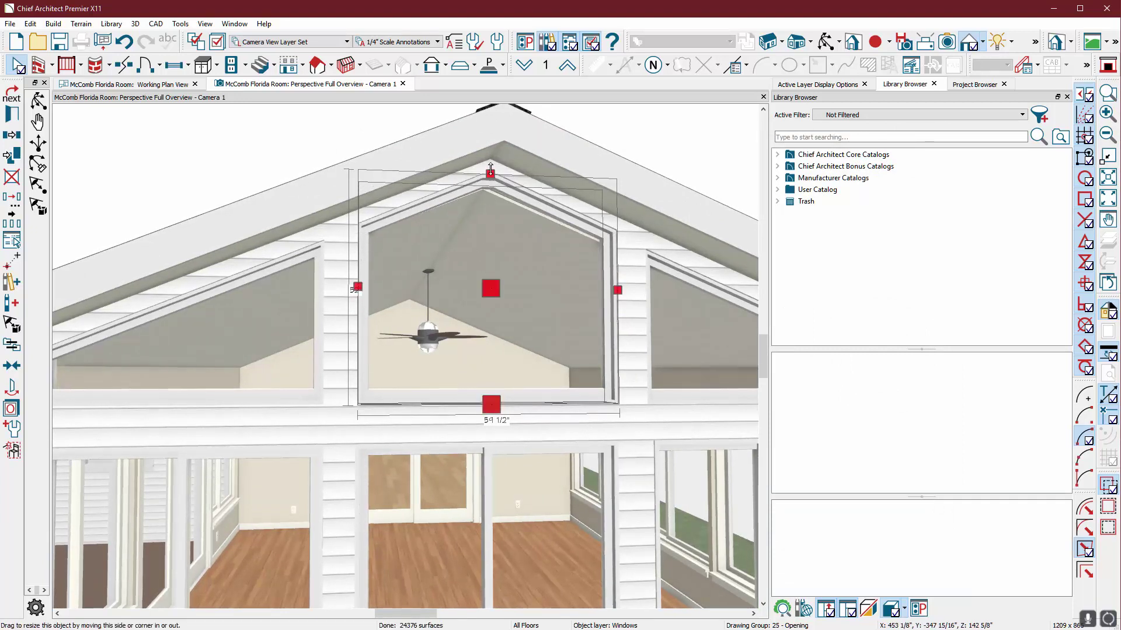
{"action": "left_click_drag", "start_coordinate": [491, 174], "coordinate": [490, 178]}
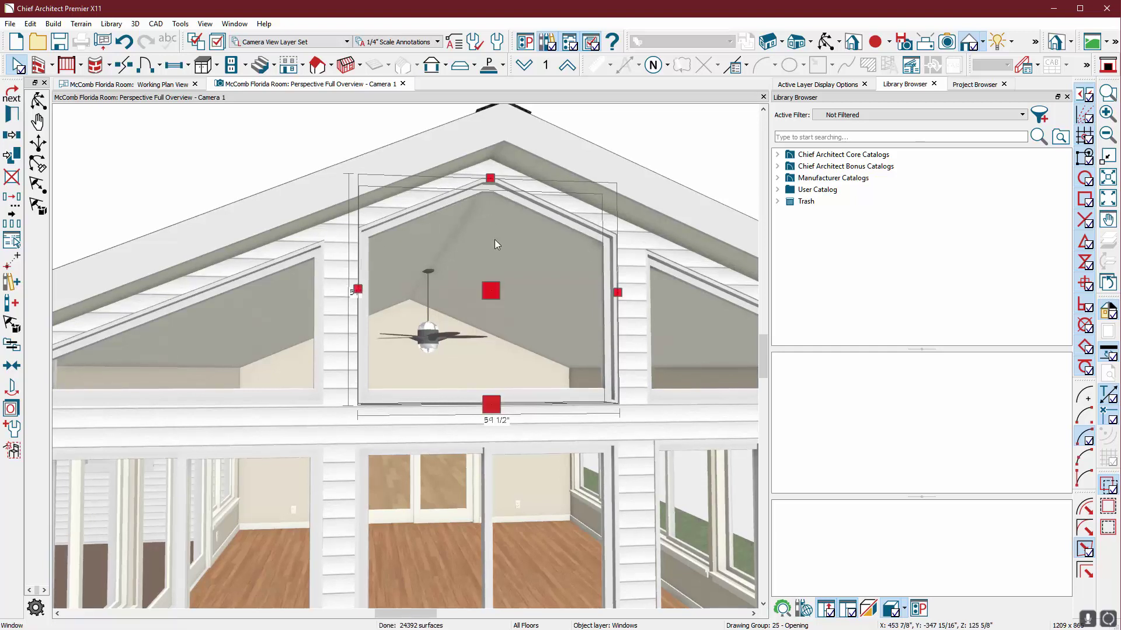
{"action": "double_click", "coordinate": [495, 243]}
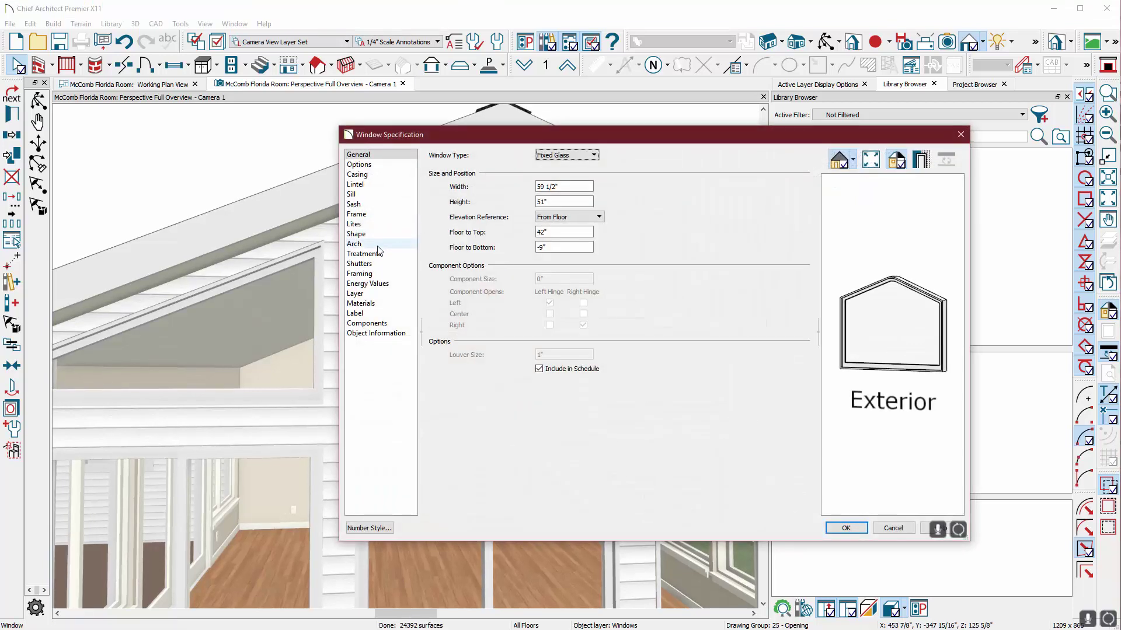
{"action": "left_click", "coordinate": [356, 244]}
{"action": "left_click", "coordinate": [359, 234]}
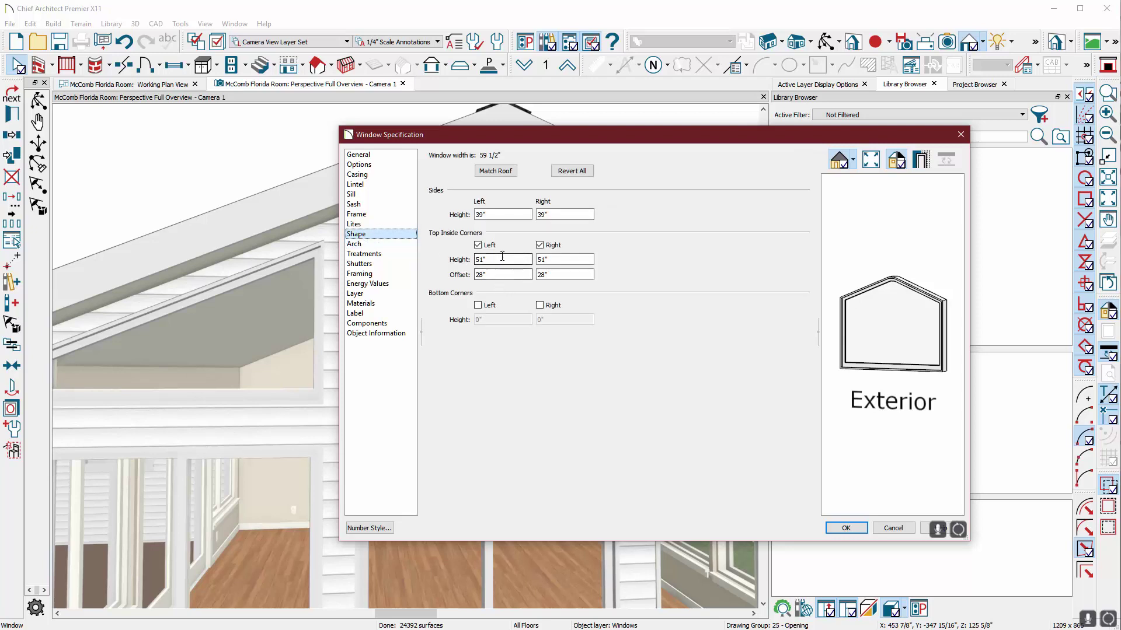
Change both top inside corner offsets to 29" and apply the new window shape
{"action": "left_click", "coordinate": [502, 274]}
{"action": "type", "text": "29"}
{"action": "key", "text": "Tab"}
{"action": "type", "text": "2"}
{"action": "key", "text": "Tab"}
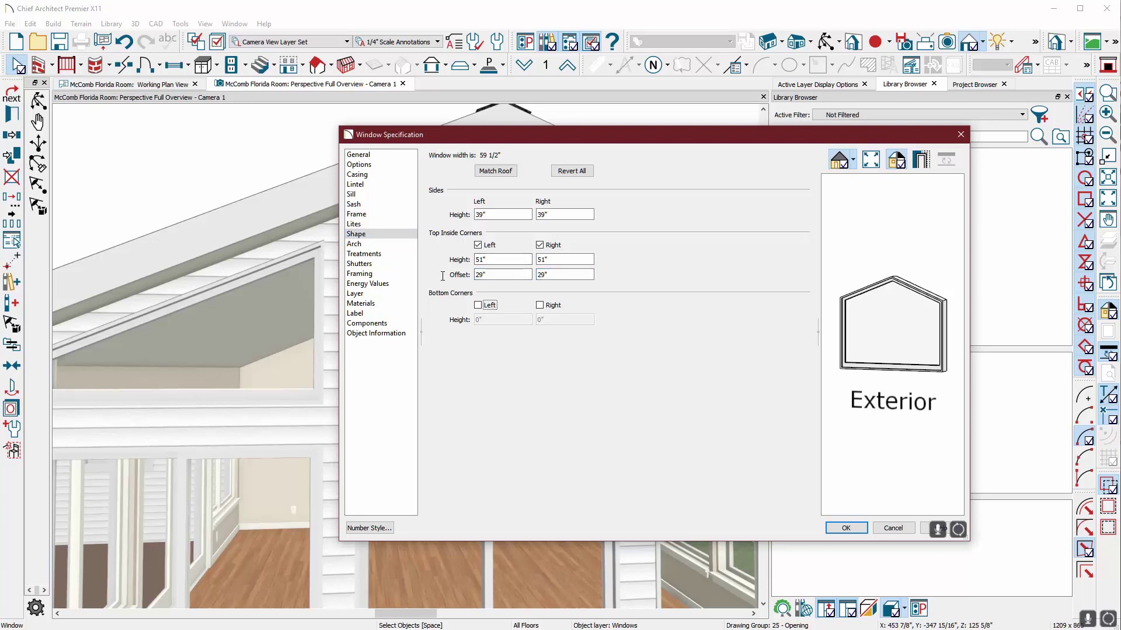
{"action": "left_click", "coordinate": [846, 528]}
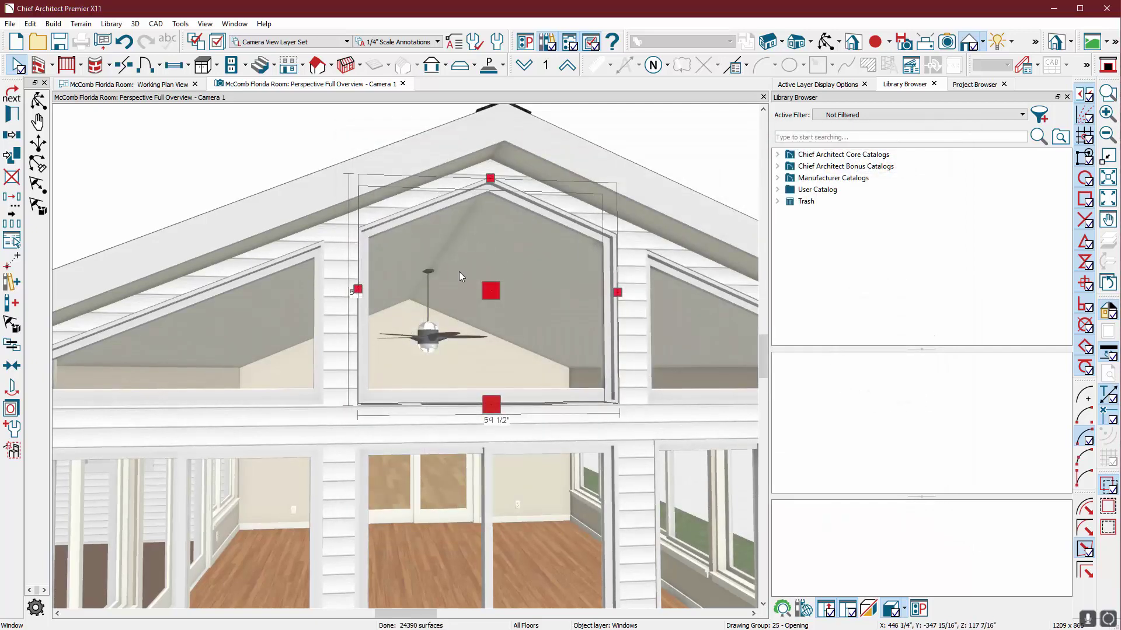
Deselect the window, zoom out to the whole house, and save the plan in X11 format
{"action": "left_click", "coordinate": [279, 155]}
{"action": "scroll", "coordinate": [408, 298], "scroll_direction": "down", "scroll_amount": 5}
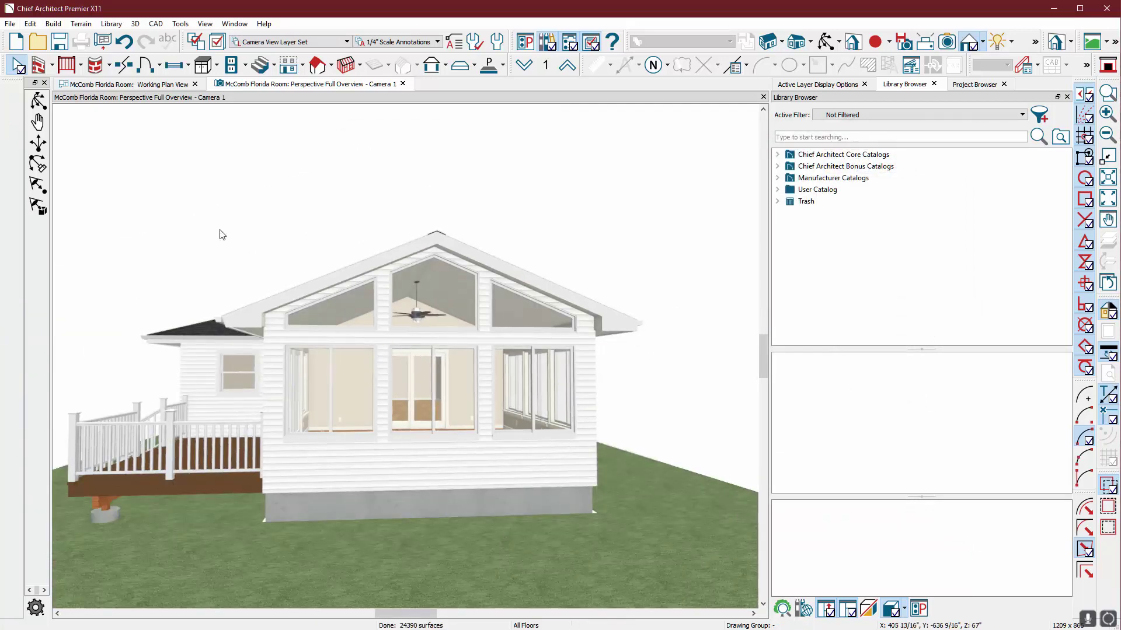
{"action": "left_click", "coordinate": [60, 42]}
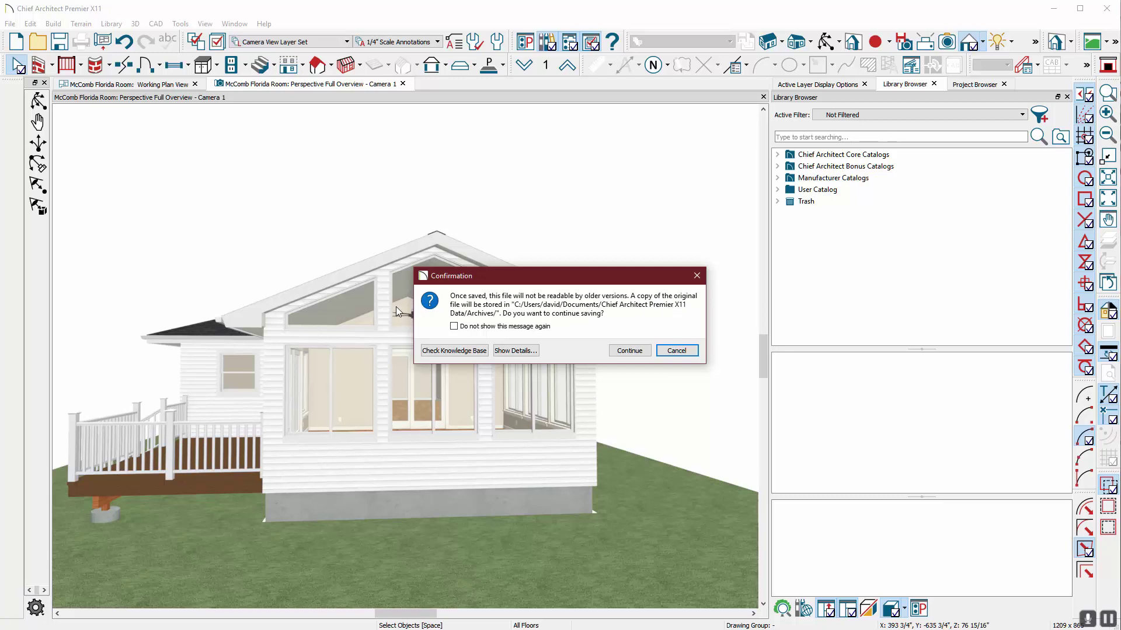
{"action": "left_click", "coordinate": [629, 350]}
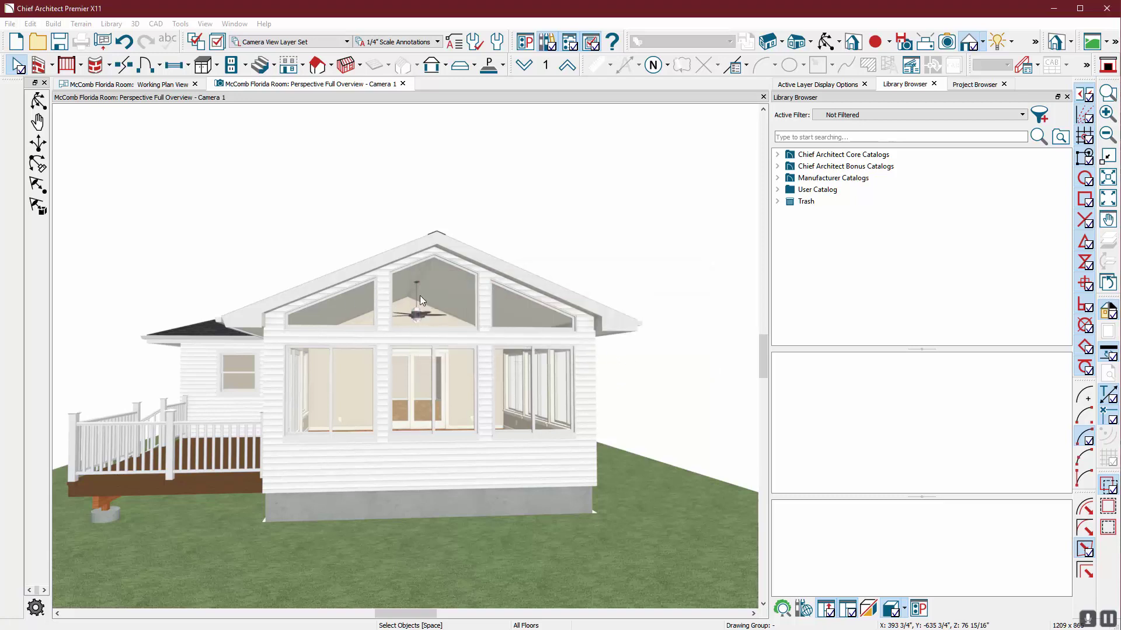